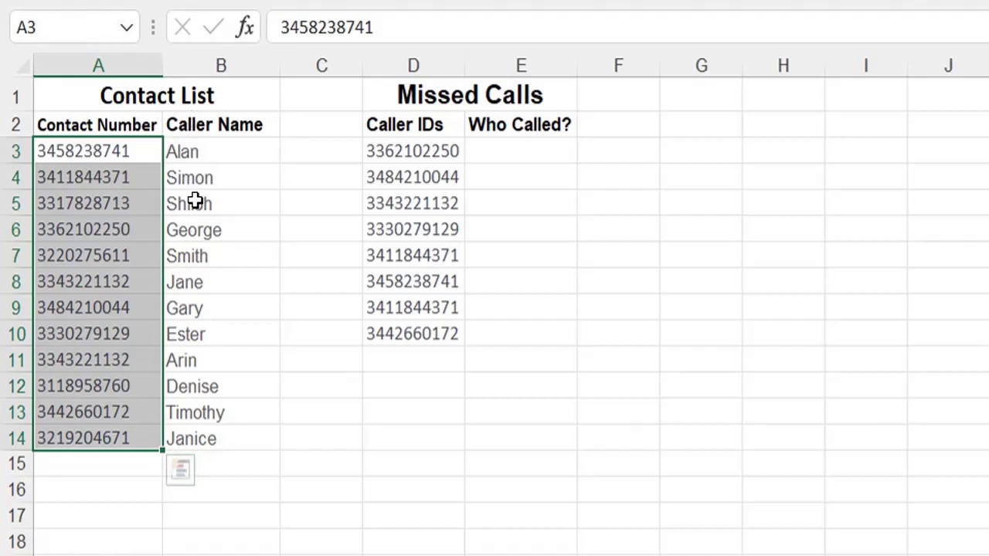
{"action": "left_click", "coordinate": [413, 178]}
{"action": "left_click", "coordinate": [419, 150]}
{"action": "left_click_drag", "start_coordinate": [430, 170], "coordinate": [446, 331]}
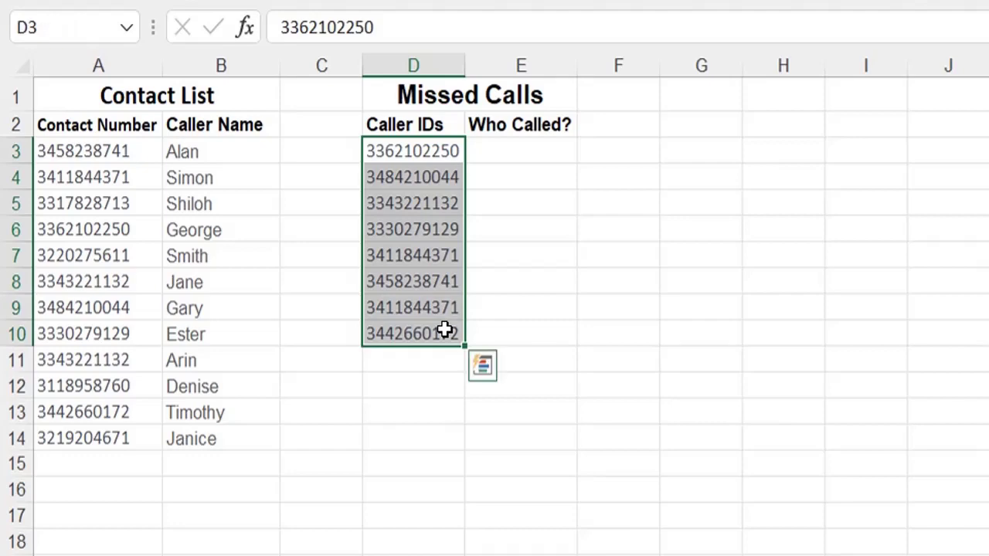
{"action": "left_click", "coordinate": [393, 376]}
- Start a VLOOKUP formula in cell E3 under Who Called?, using caller ID cell D3 as the lookup value
{"action": "left_click", "coordinate": [530, 151]}
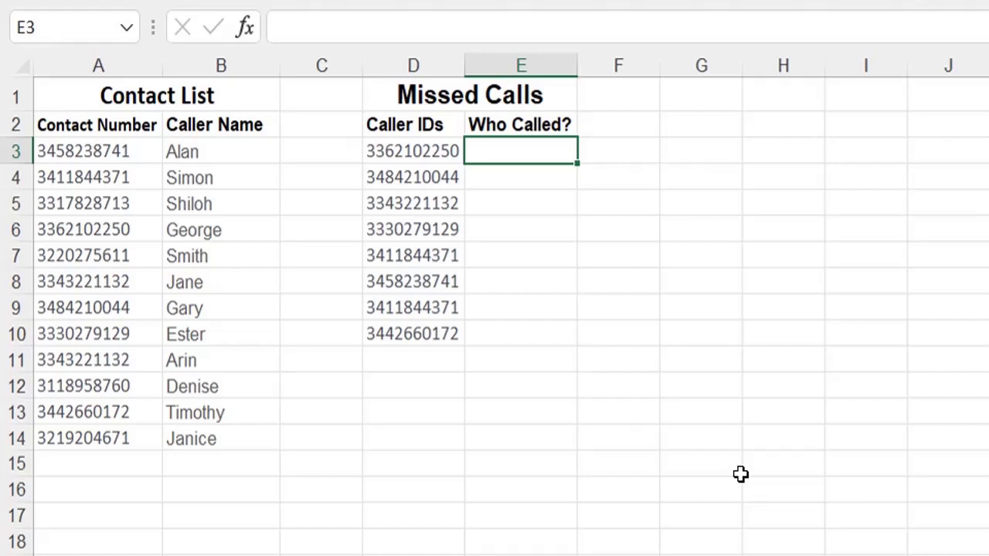
{"action": "type", "text": "="}
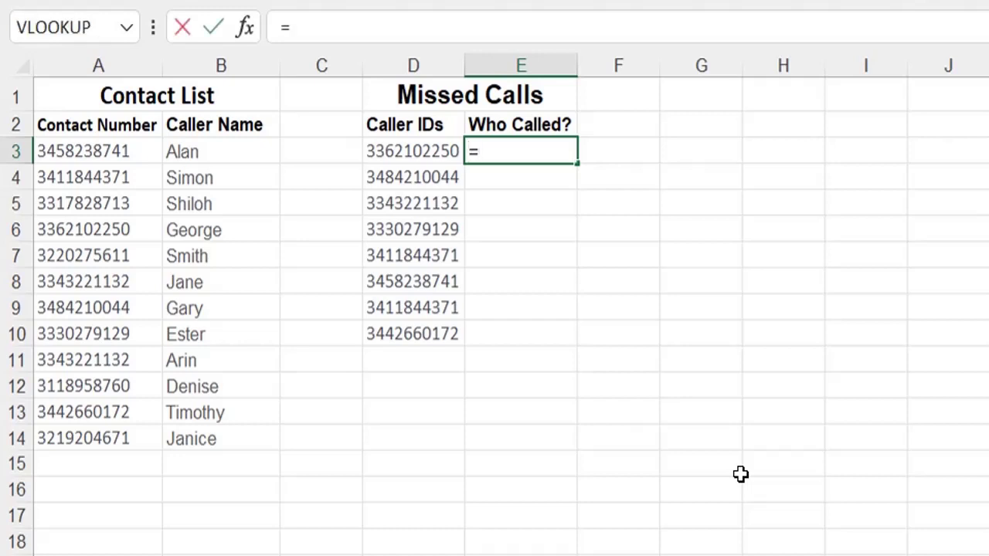
{"action": "type", "text": "VLO"}
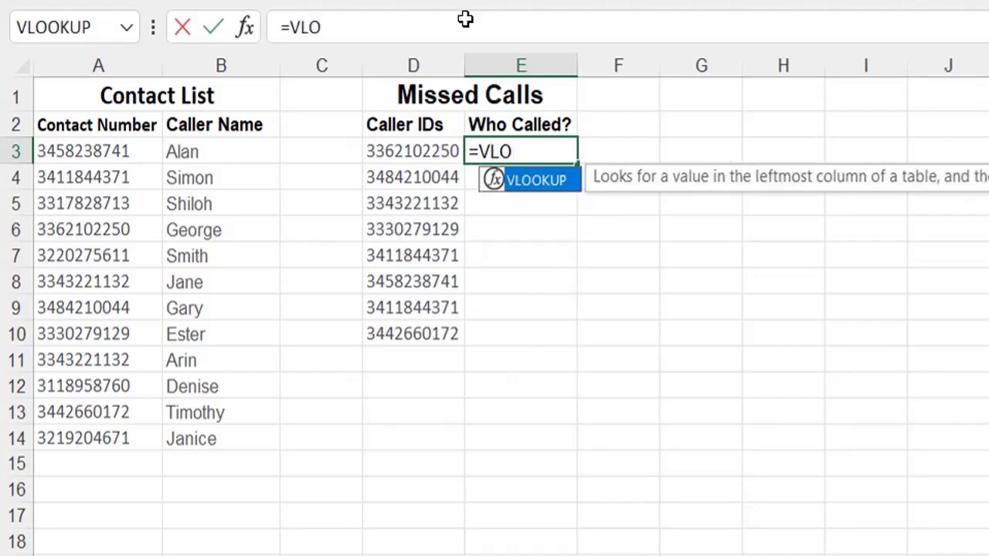
{"action": "double_click", "coordinate": [554, 190]}
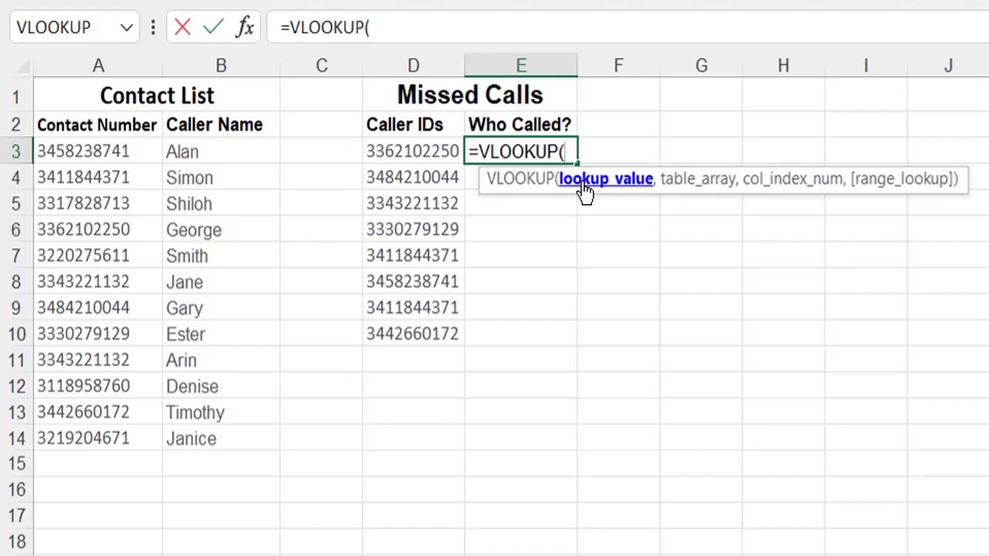
{"action": "left_click", "coordinate": [434, 147]}
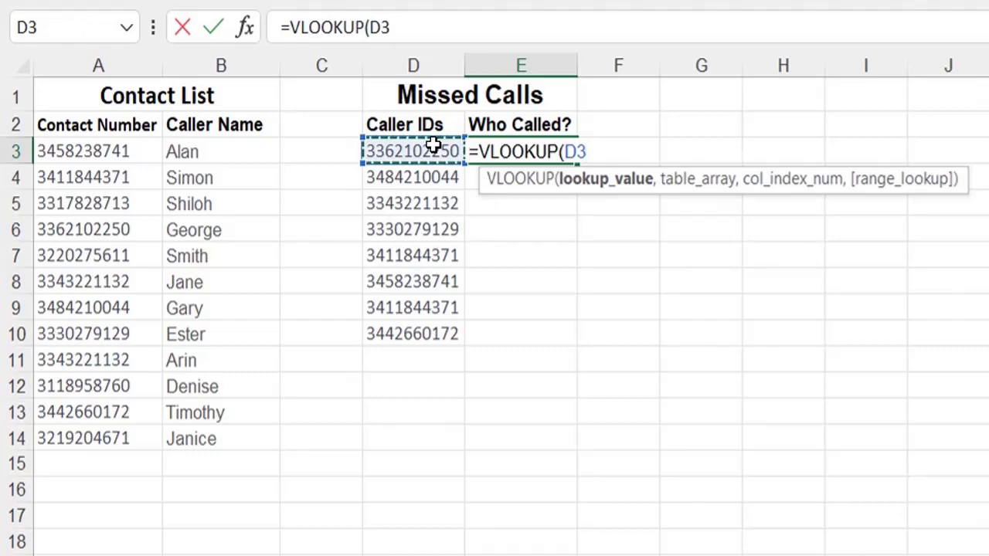
{"action": "type", "text": ","}
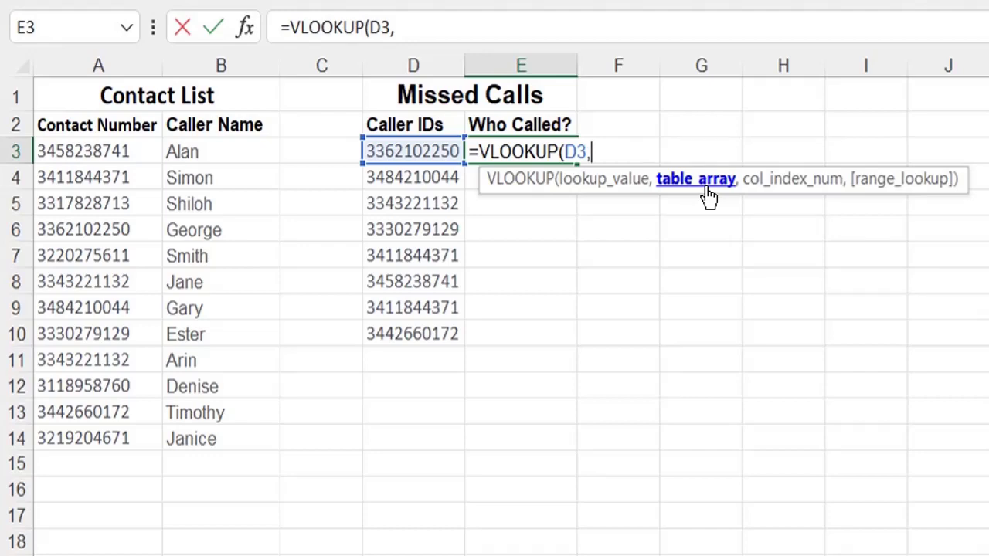
- Use the contact list range A3:B14 as the table array of the VLOOKUP formula
{"action": "left_click", "coordinate": [105, 152]}
{"action": "key", "text": "shift+Right"}
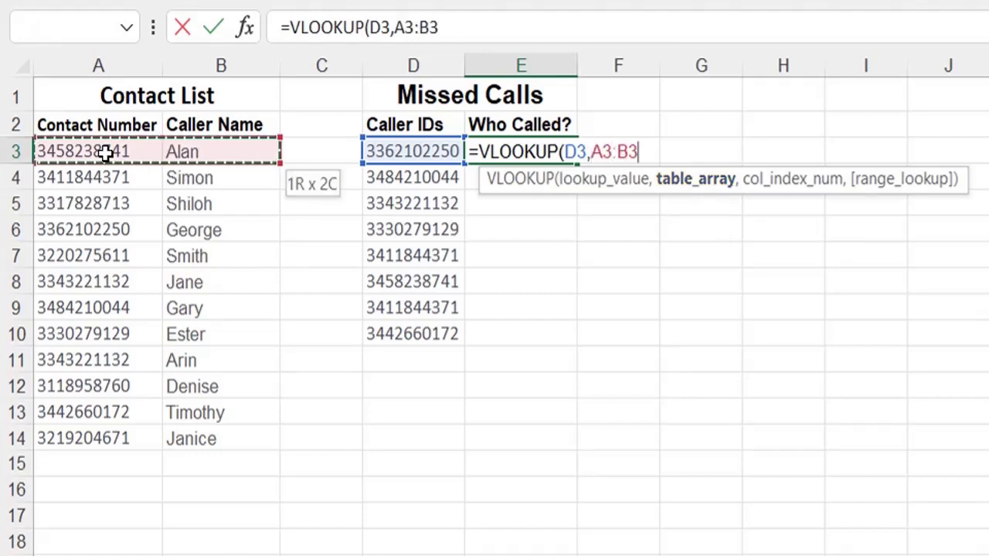
{"action": "key", "text": "shift+Down"}
{"action": "key", "text": "shift+Down"}
{"action": "key", "text": "shift+Down"}
{"action": "key", "text": "shift+Down"}
{"action": "key", "text": "shift+Down"}
{"action": "key", "text": "shift+Down"}
{"action": "key", "text": "shift+Down"}
{"action": "key", "text": "shift+Down"}
{"action": "key", "text": "shift+Down"}
{"action": "key", "text": "shift+Down"}
{"action": "key", "text": "shift+Down"}
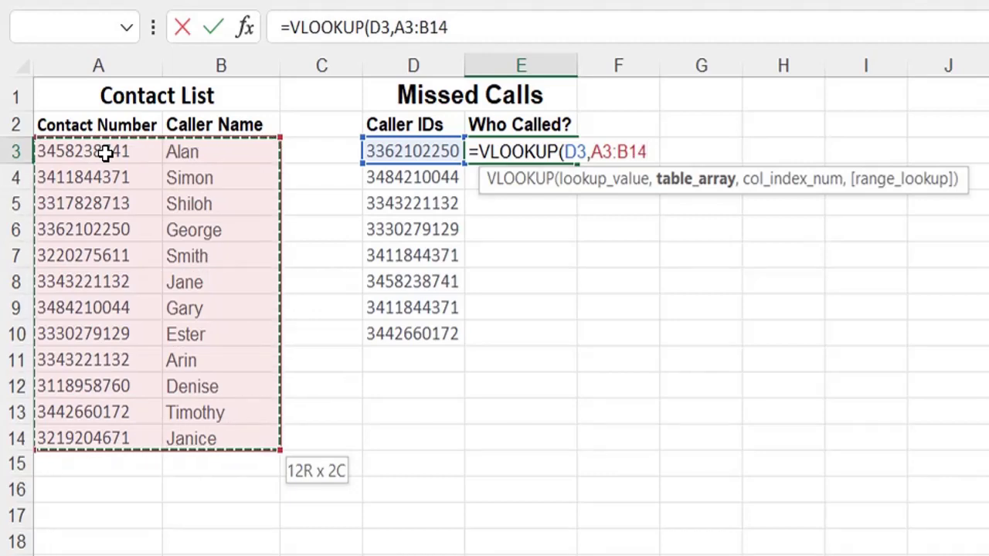
{"action": "type", "text": ","}
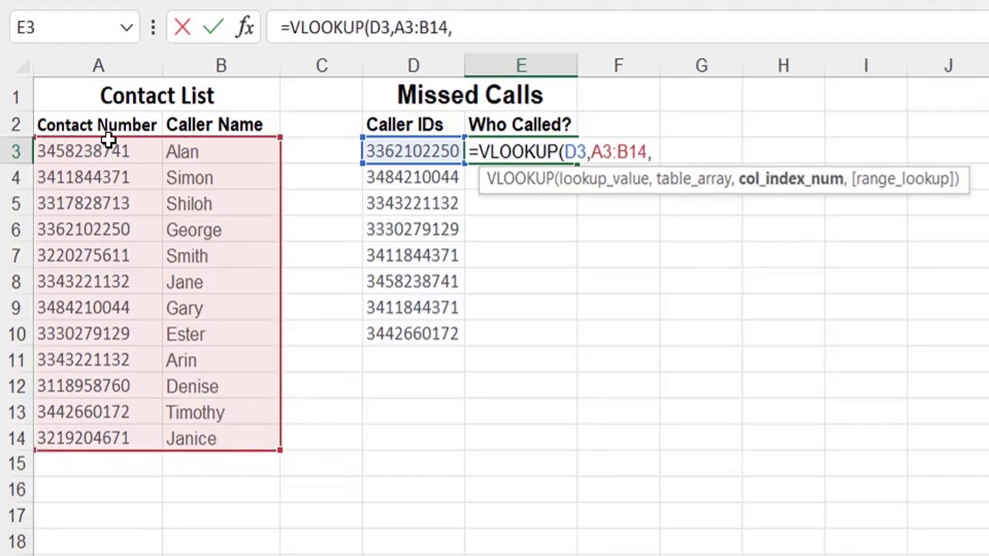
- Make the table array reference absolute so that it reads $A$3:$B$14
{"action": "left_click", "coordinate": [593, 151]}
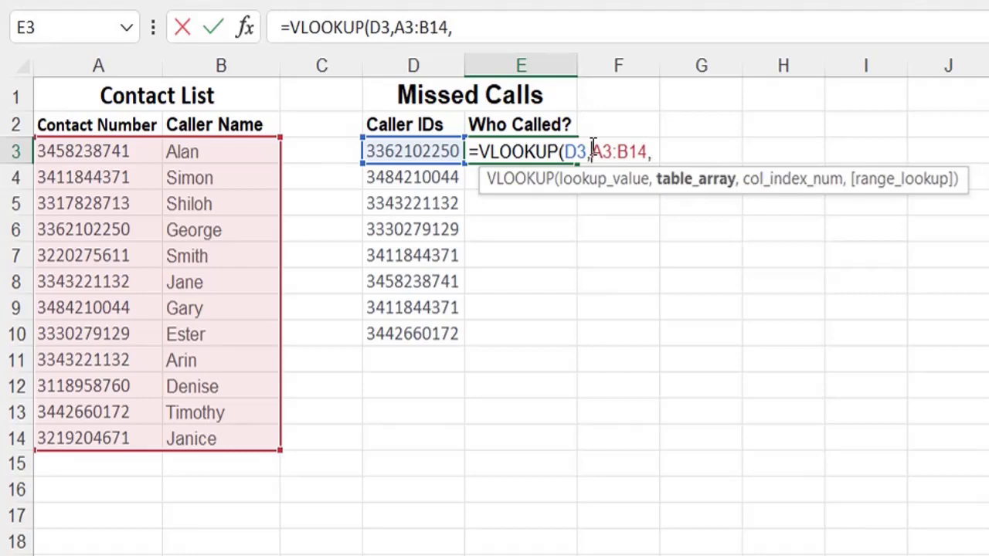
{"action": "type", "text": "$"}
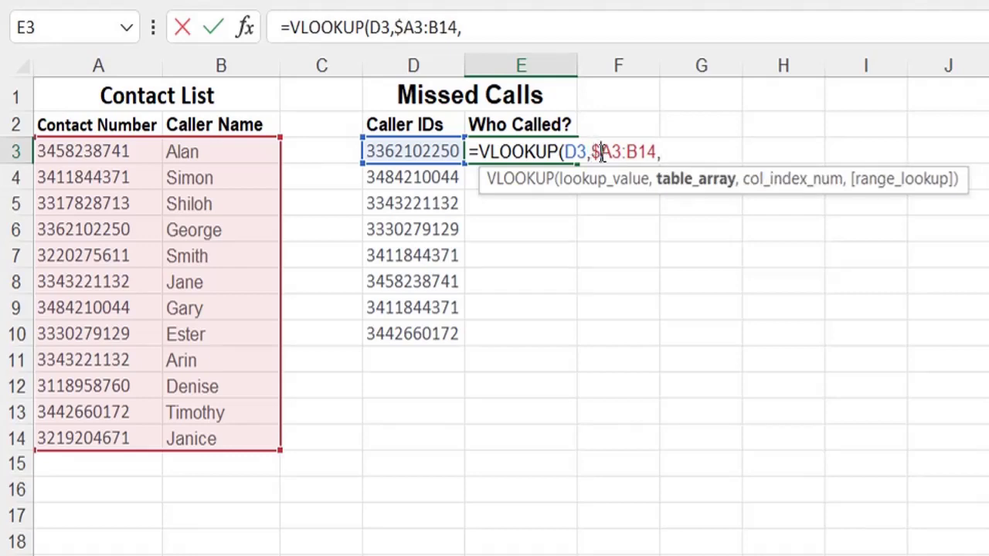
{"action": "left_click", "coordinate": [612, 151]}
{"action": "type", "text": "$"}
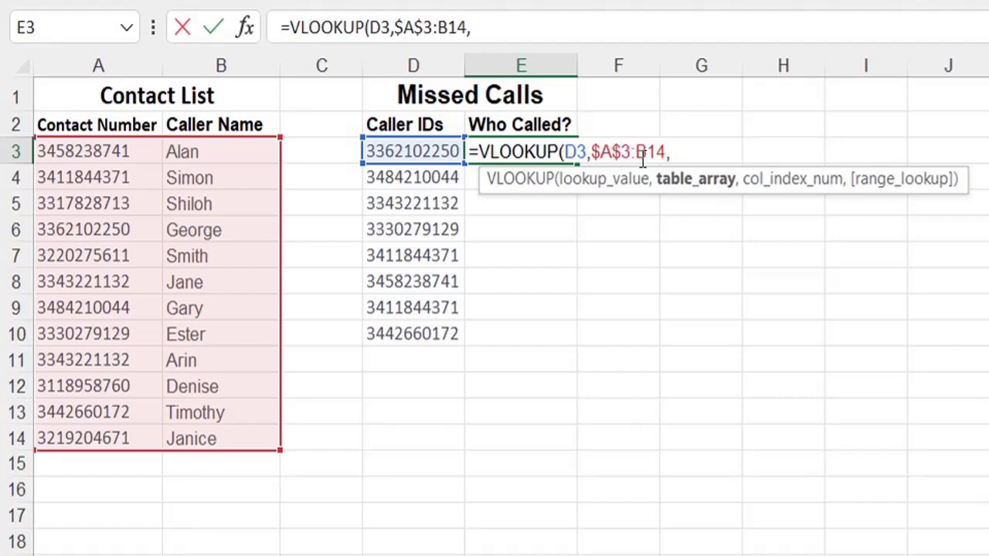
{"action": "left_click", "coordinate": [636, 152]}
{"action": "type", "text": "$A"}
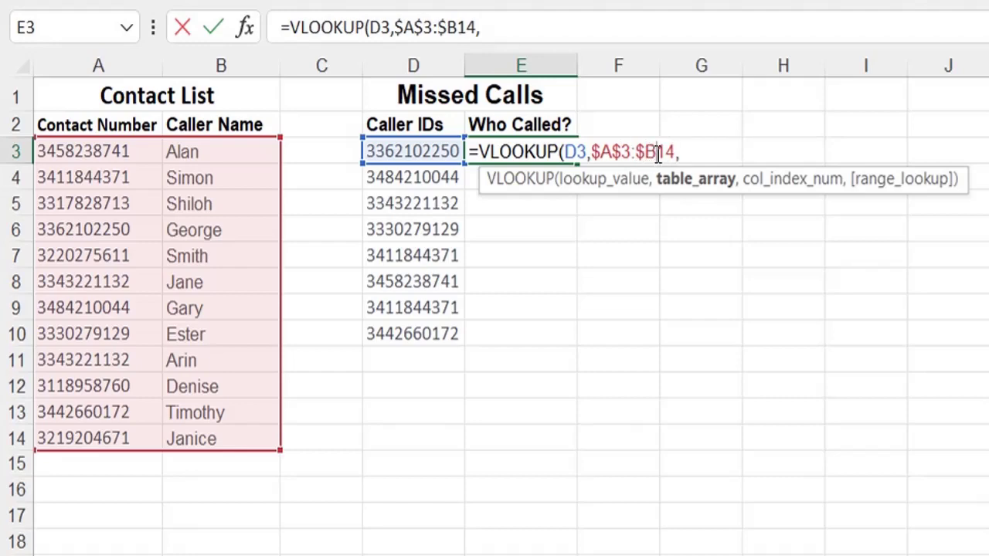
{"action": "type", "text": "$"}
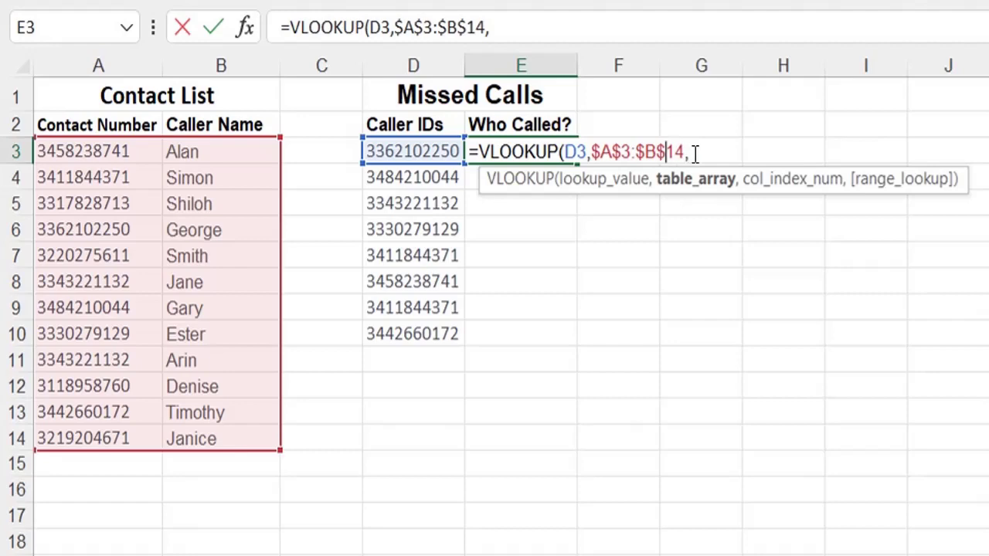
- Complete the E3 formula with column index 2 and FALSE for an exact match, and enter it
{"action": "left_click", "coordinate": [695, 155]}
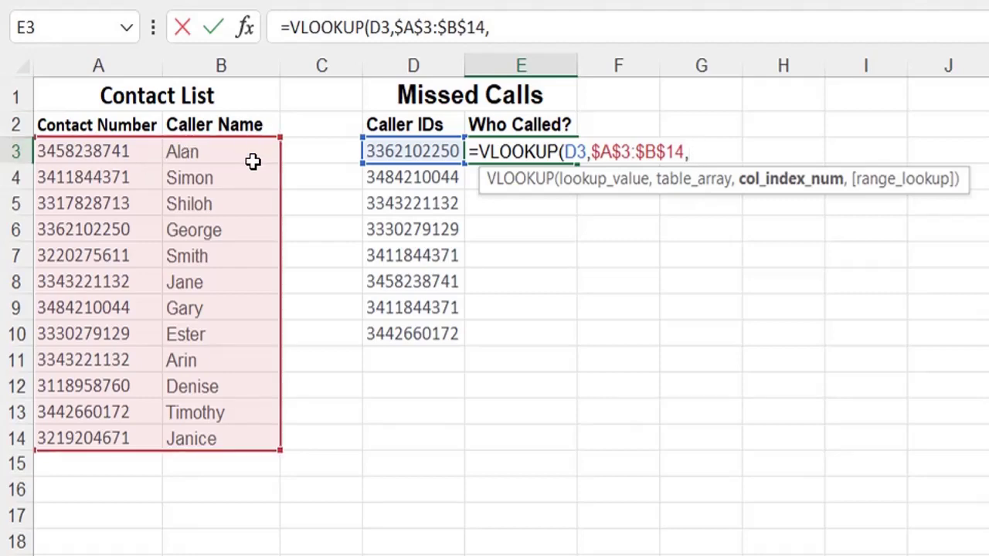
{"action": "type", "text": "2,"}
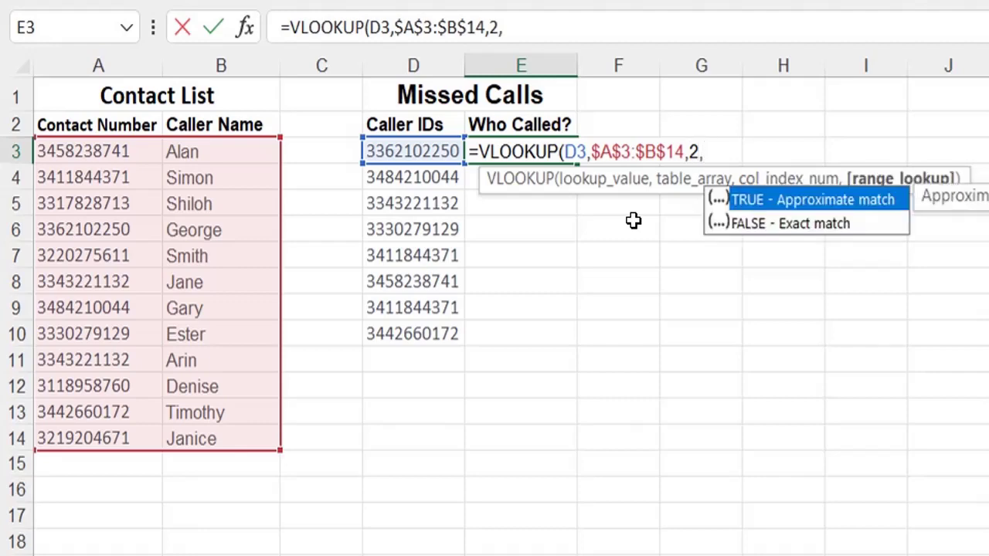
{"action": "left_click", "coordinate": [784, 224]}
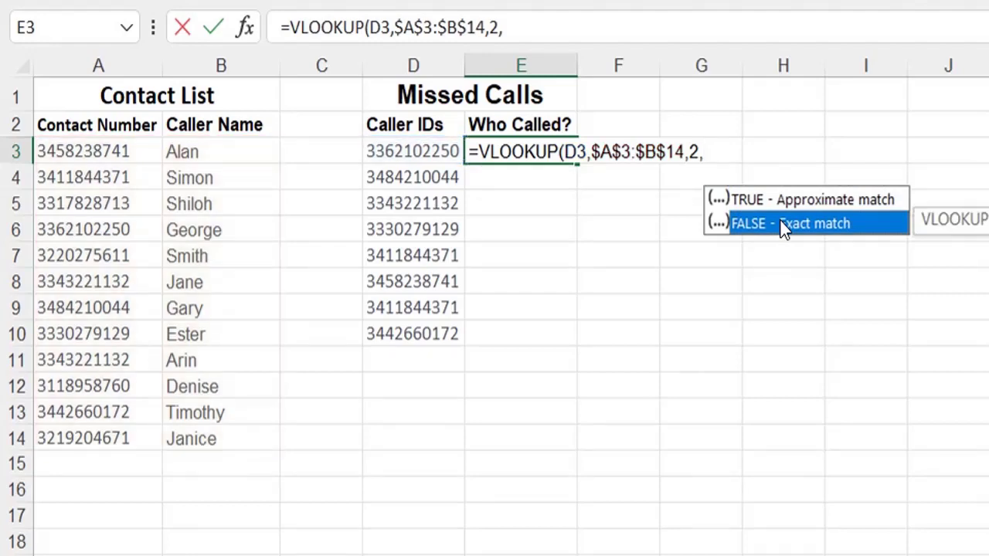
{"action": "double_click", "coordinate": [784, 224]}
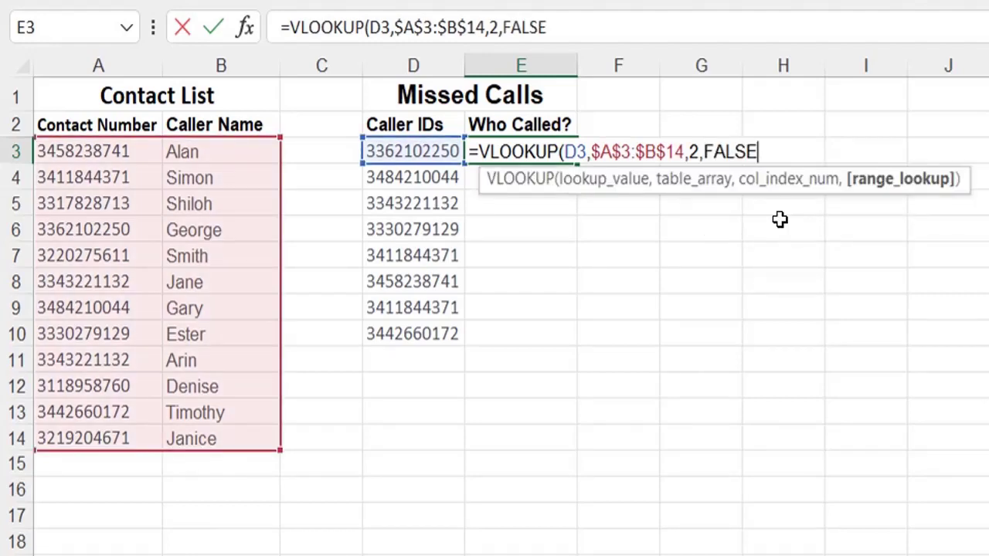
{"action": "type", "text": ")"}
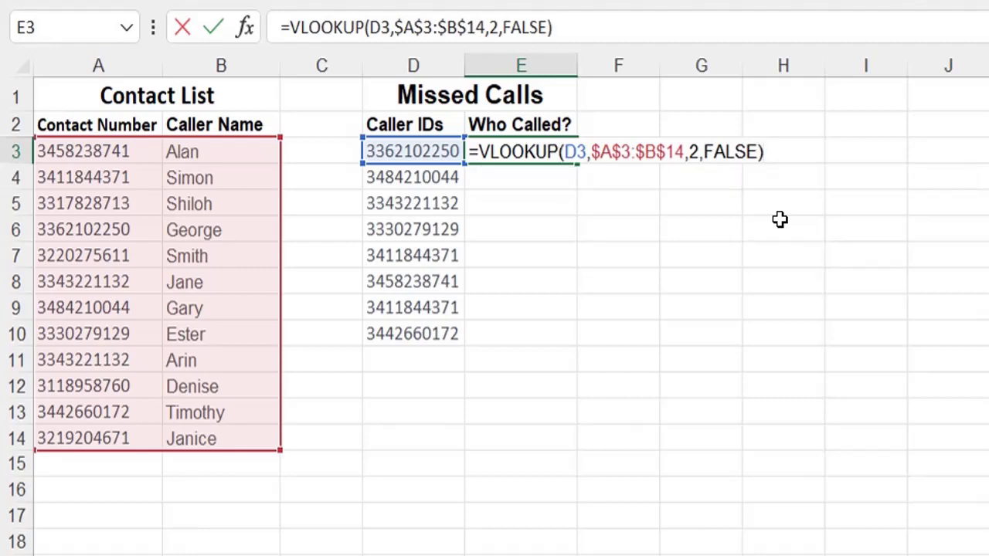
{"action": "key", "text": "Return"}
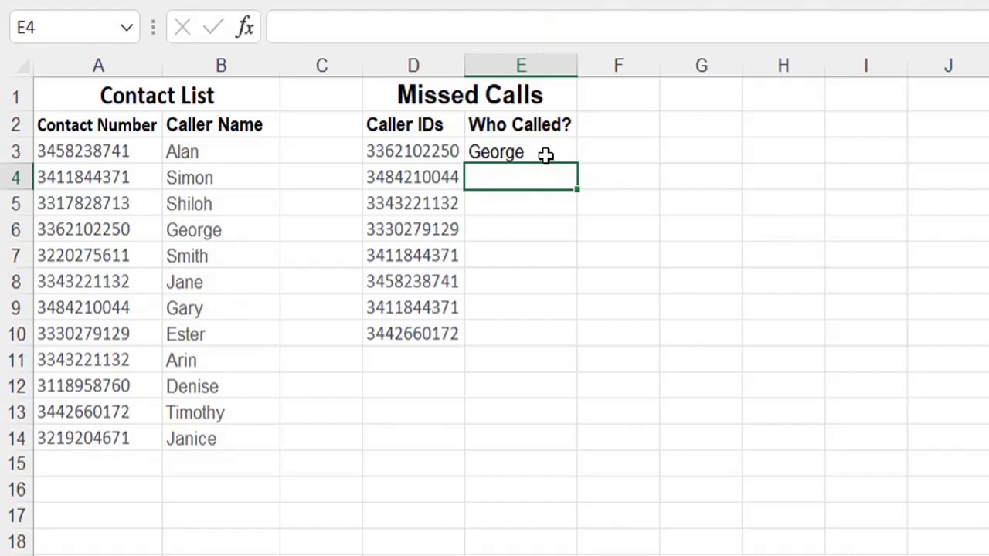
- Check the name returned in E3 by tracing the caller ID in D3 through the contact numbers and caller names
{"action": "left_click", "coordinate": [386, 156]}
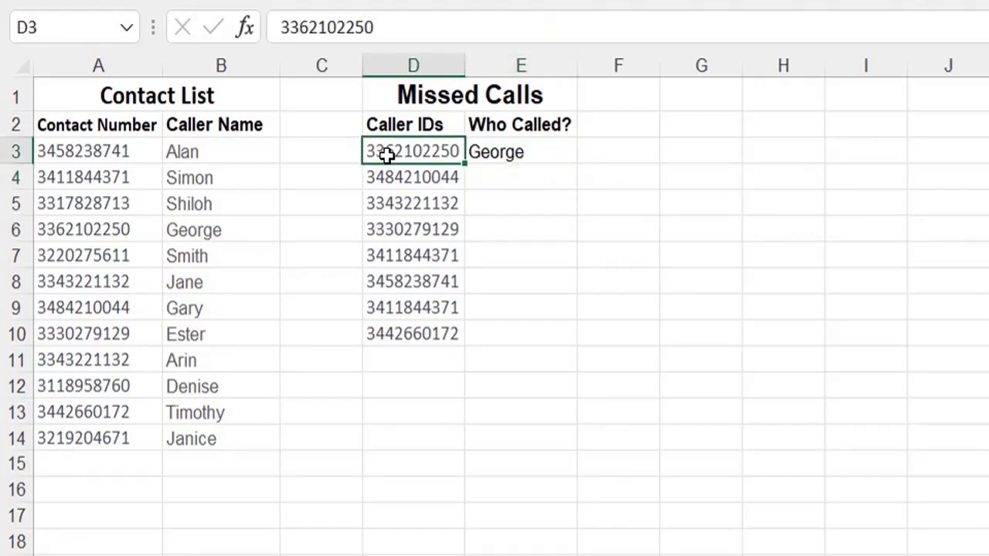
{"action": "left_click", "coordinate": [493, 150]}
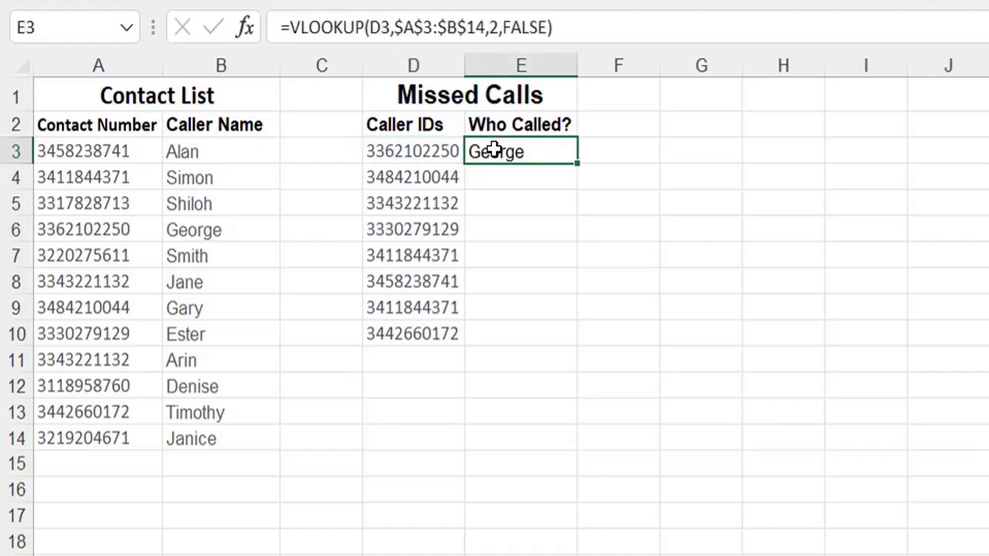
{"action": "left_click", "coordinate": [413, 155]}
{"action": "left_click", "coordinate": [480, 154]}
{"action": "left_click", "coordinate": [444, 169]}
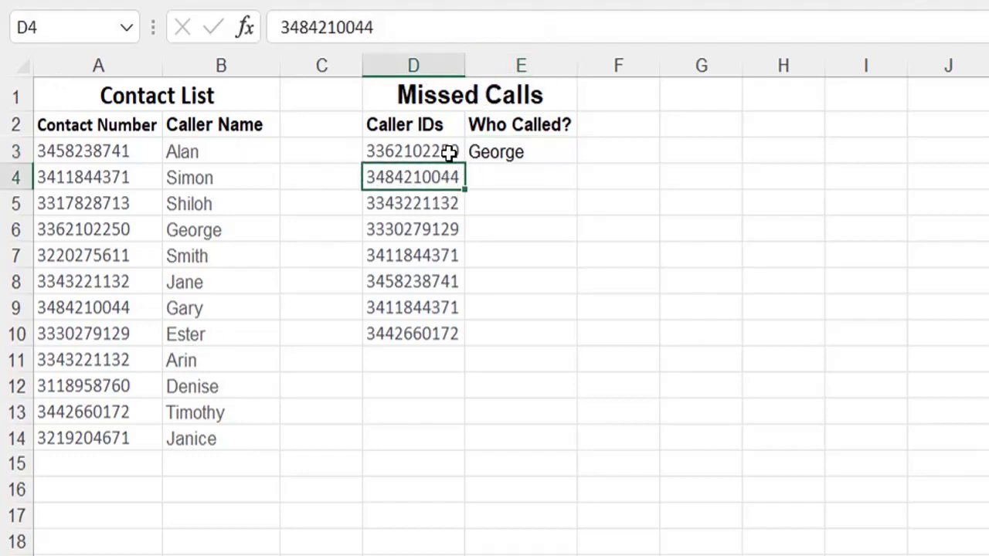
{"action": "left_click", "coordinate": [449, 152]}
{"action": "left_click", "coordinate": [98, 151]}
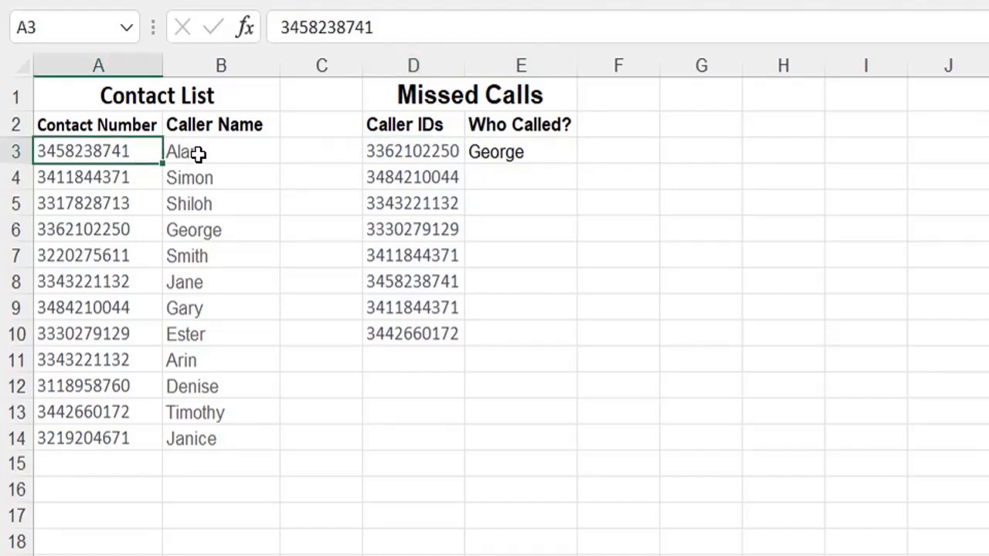
{"action": "left_click", "coordinate": [132, 185]}
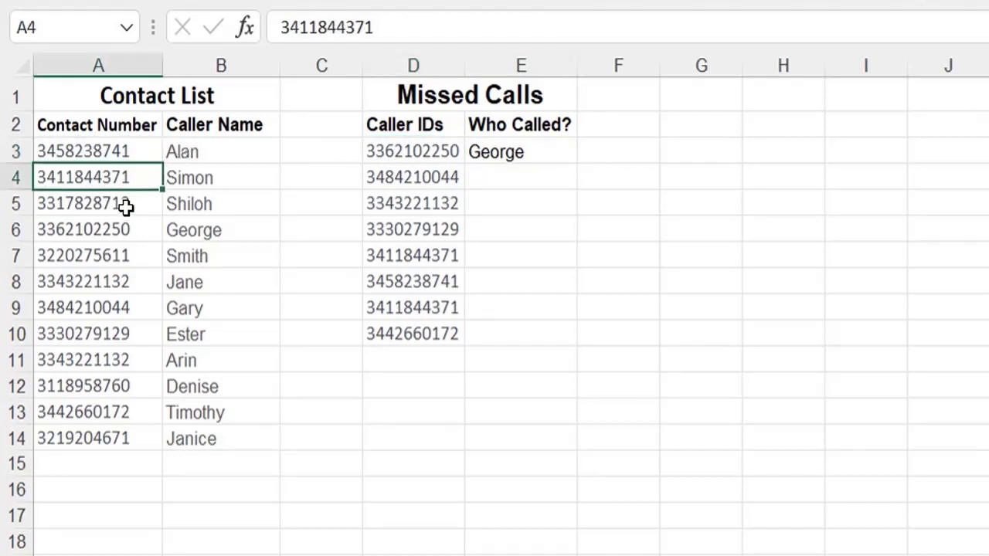
{"action": "left_click", "coordinate": [126, 207]}
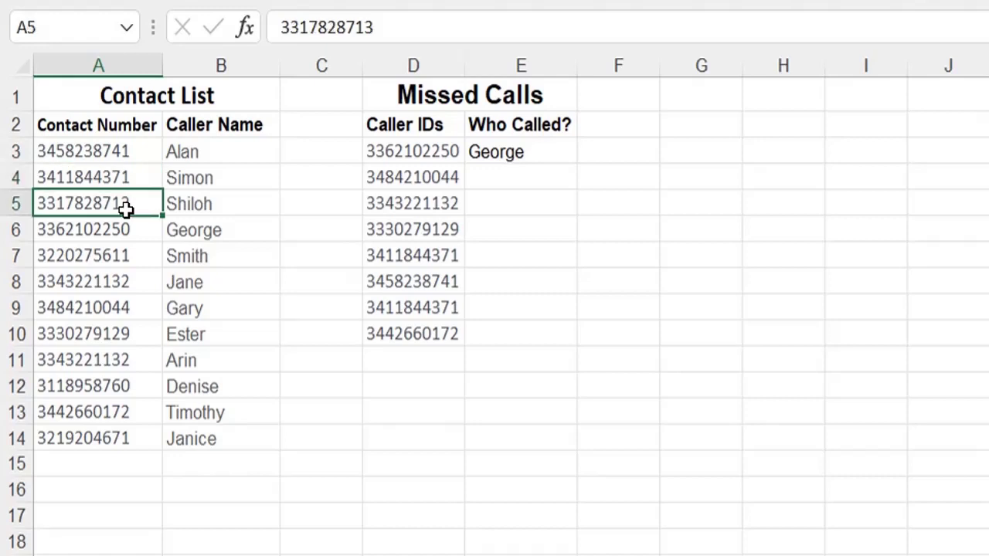
{"action": "left_click", "coordinate": [125, 306]}
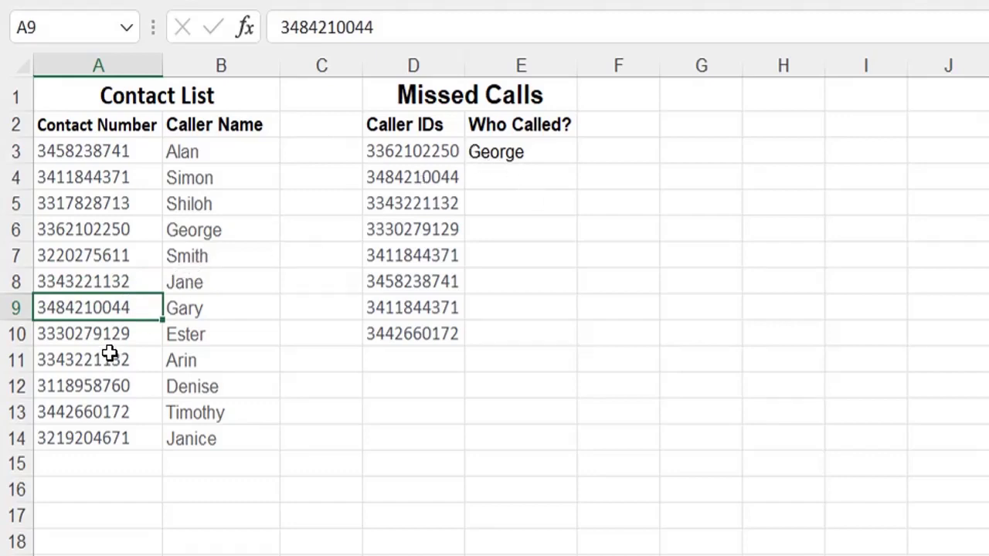
{"action": "left_click", "coordinate": [146, 229]}
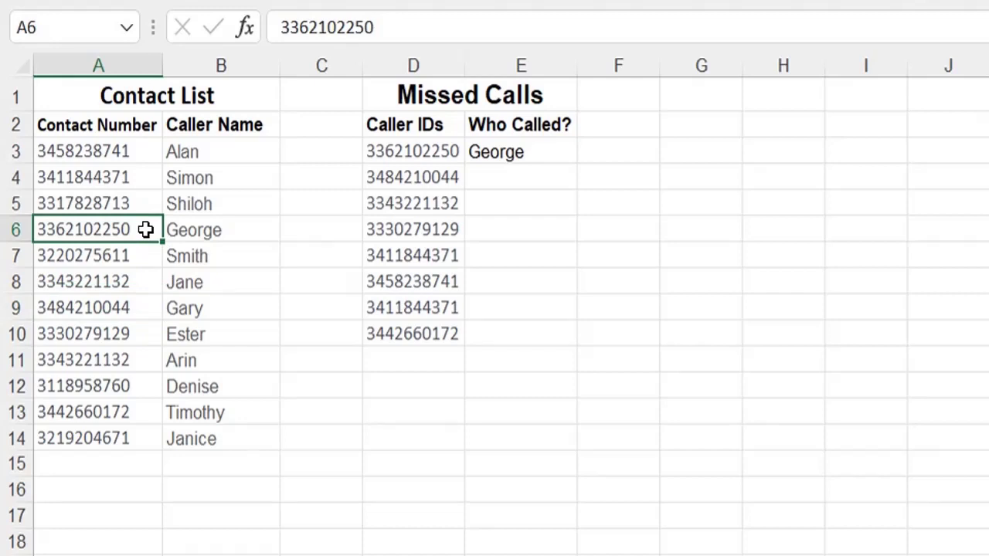
{"action": "left_click", "coordinate": [486, 154]}
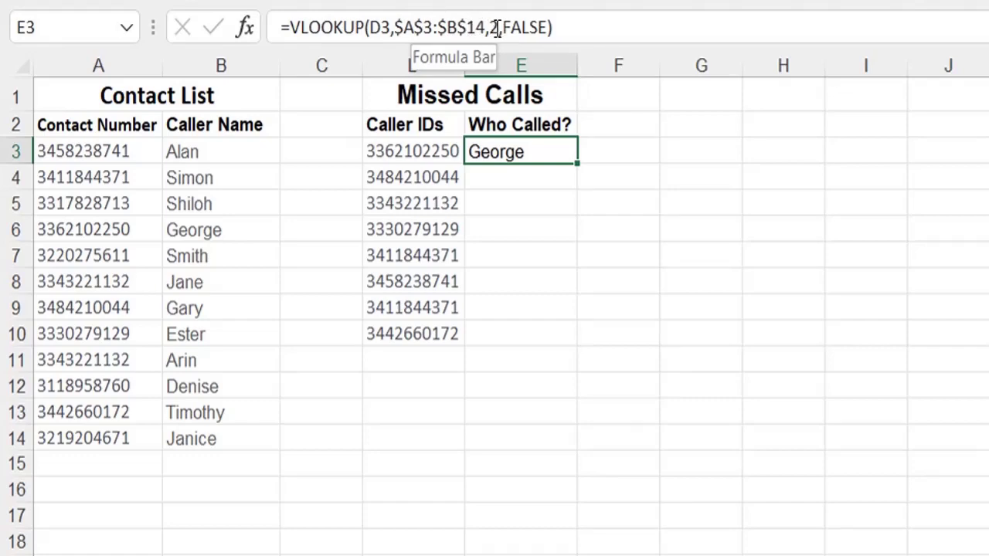
{"action": "left_click", "coordinate": [213, 230]}
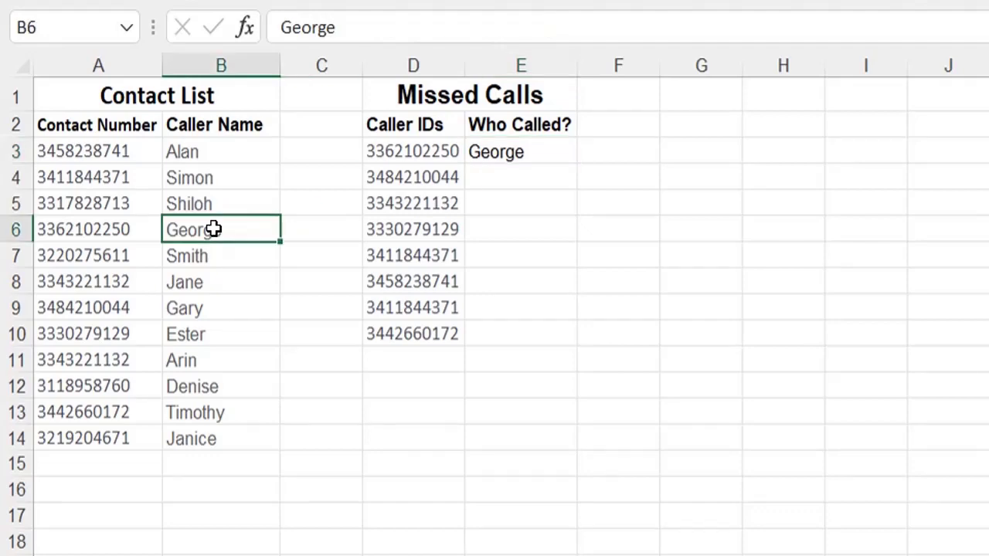
- Fill the VLOOKUP formula from E3 down to E10 and inspect the copied formulas in the first rows
{"action": "left_click", "coordinate": [545, 160]}
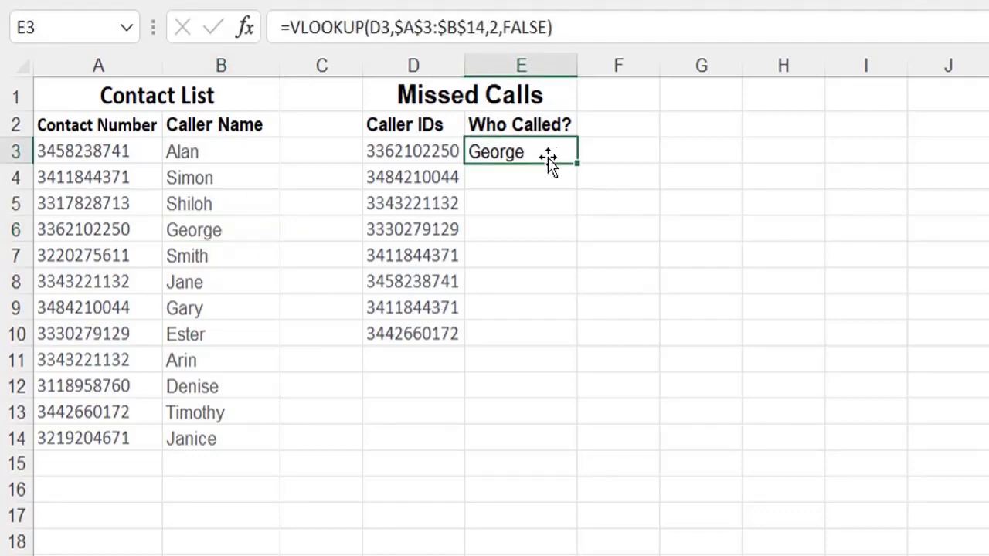
{"action": "double_click", "coordinate": [576, 164]}
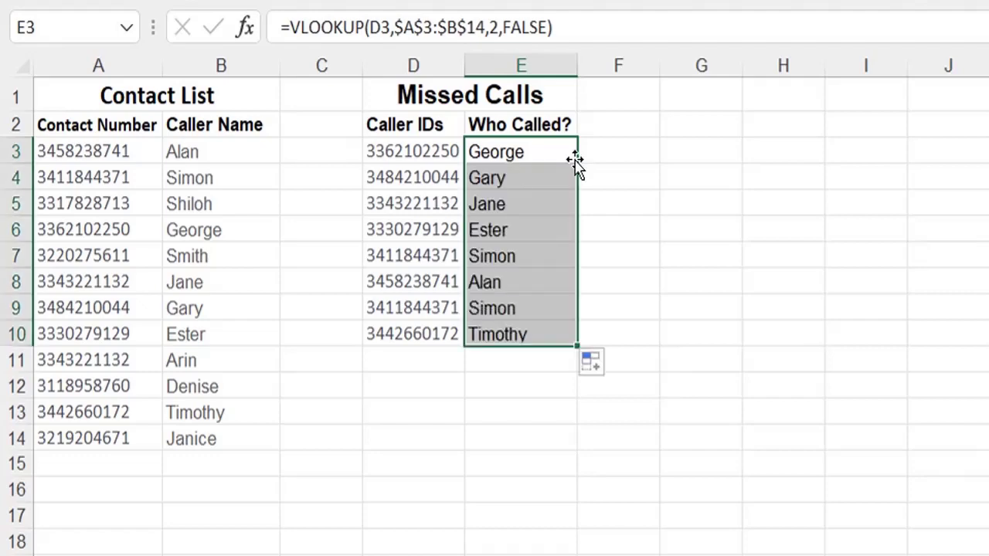
{"action": "left_click", "coordinate": [503, 158]}
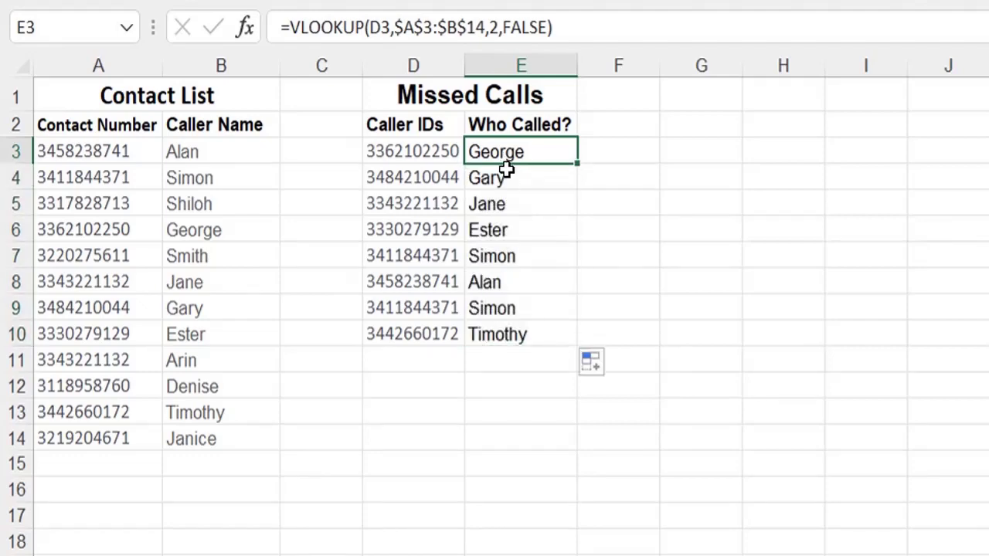
{"action": "left_click", "coordinate": [506, 174]}
{"action": "key", "text": "Down"}
{"action": "key", "text": "Up"}
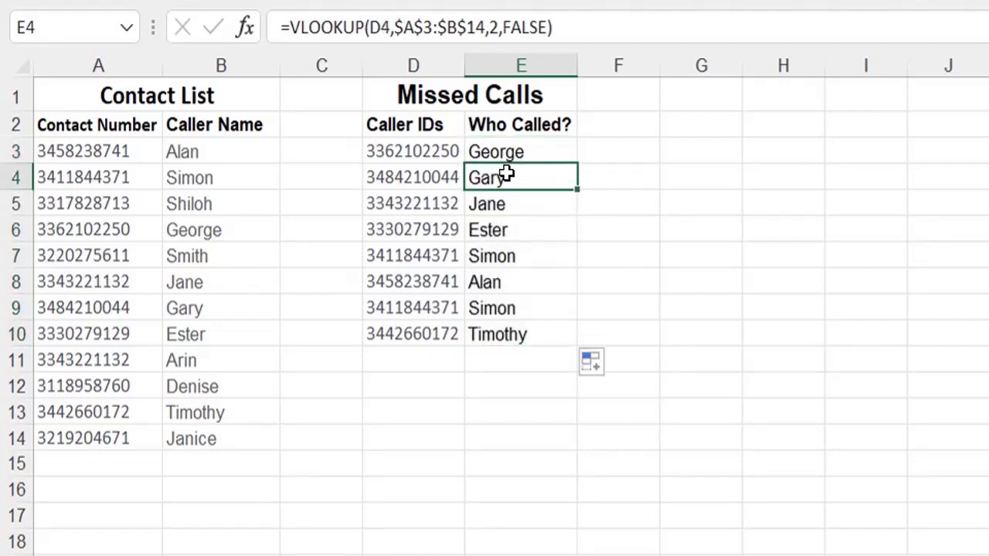
- Examine the copied VLOOKUP formulas row by row down to E10, comparing the relative lookup cell with the absolute table array
{"action": "key", "text": "Down"}
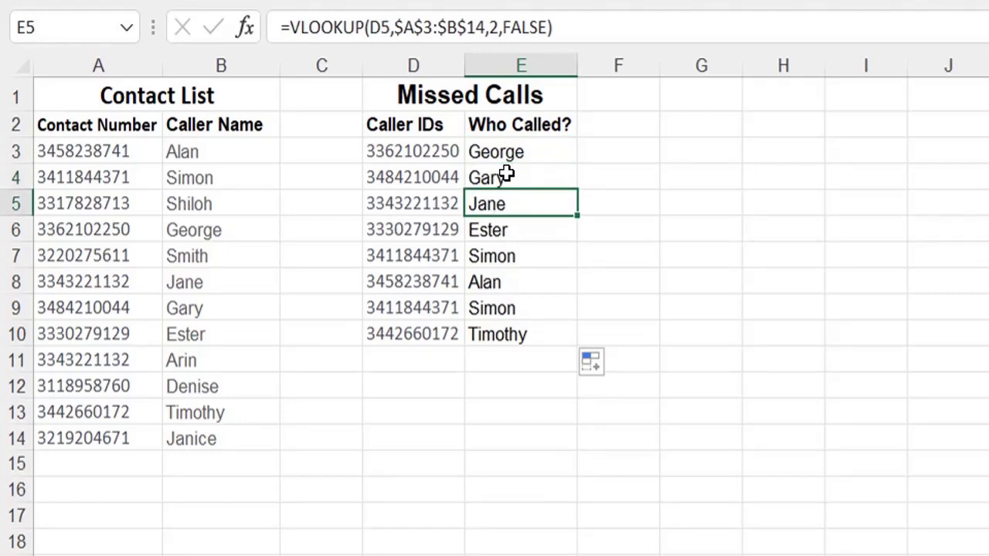
{"action": "key", "text": "Down"}
{"action": "key", "text": "Down"}
{"action": "key", "text": "Down"}
{"action": "key", "text": "Down"}
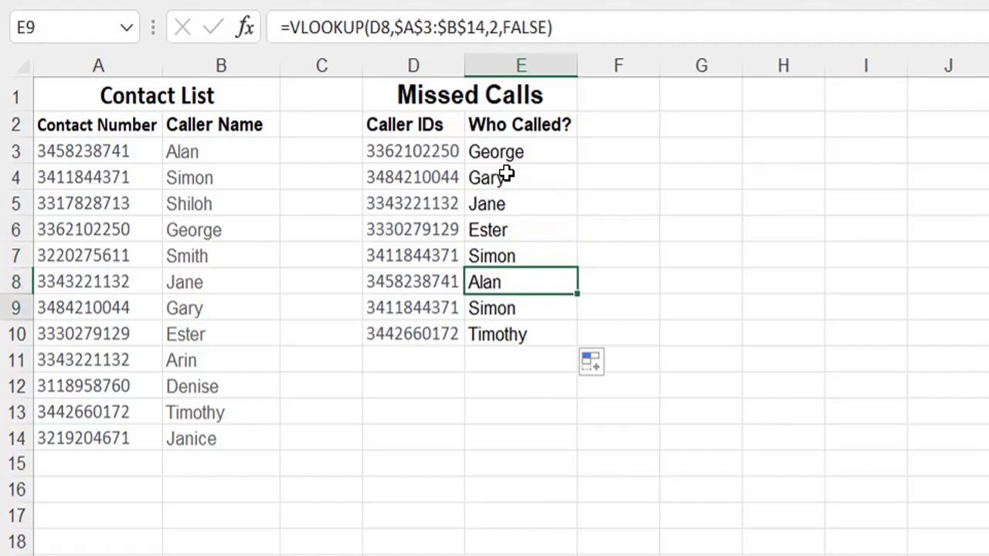
{"action": "key", "text": "Down"}
{"action": "key", "text": "Up"}
{"action": "key", "text": "Up"}
{"action": "key", "text": "Up"}
{"action": "key", "text": "Up"}
{"action": "key", "text": "Up"}
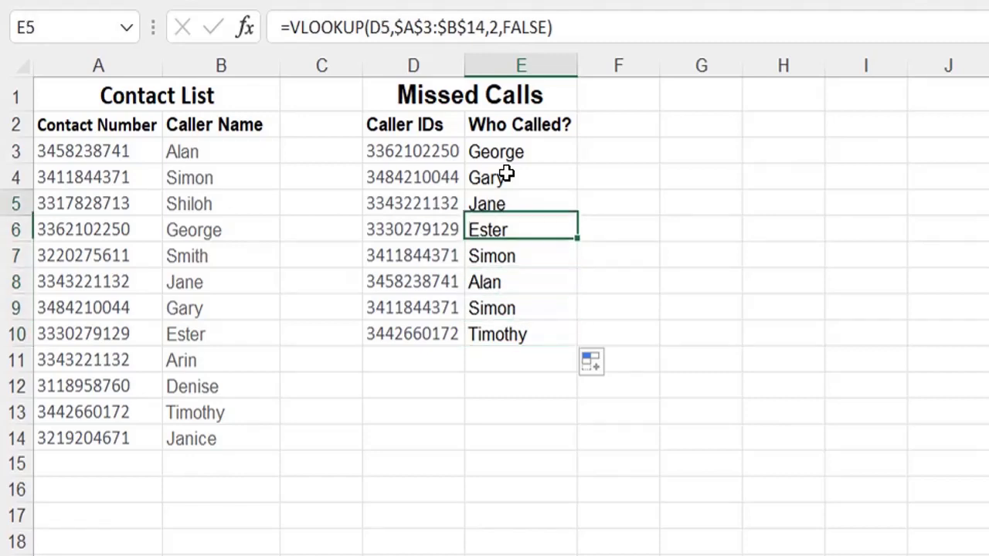
{"action": "key", "text": "Up"}
{"action": "key", "text": "Down"}
{"action": "key", "text": "Down"}
{"action": "key", "text": "Down"}
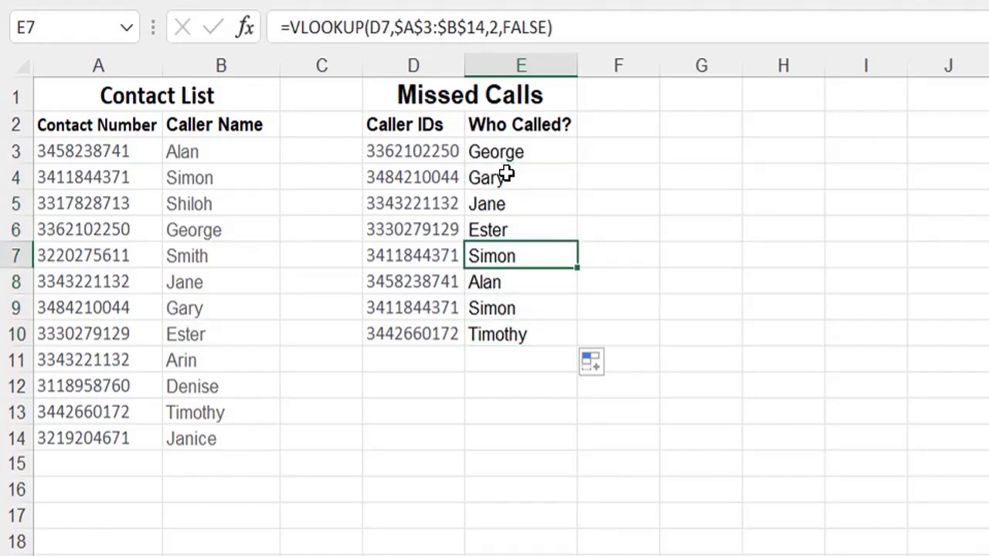
{"action": "key", "text": "Down"}
{"action": "key", "text": "Down"}
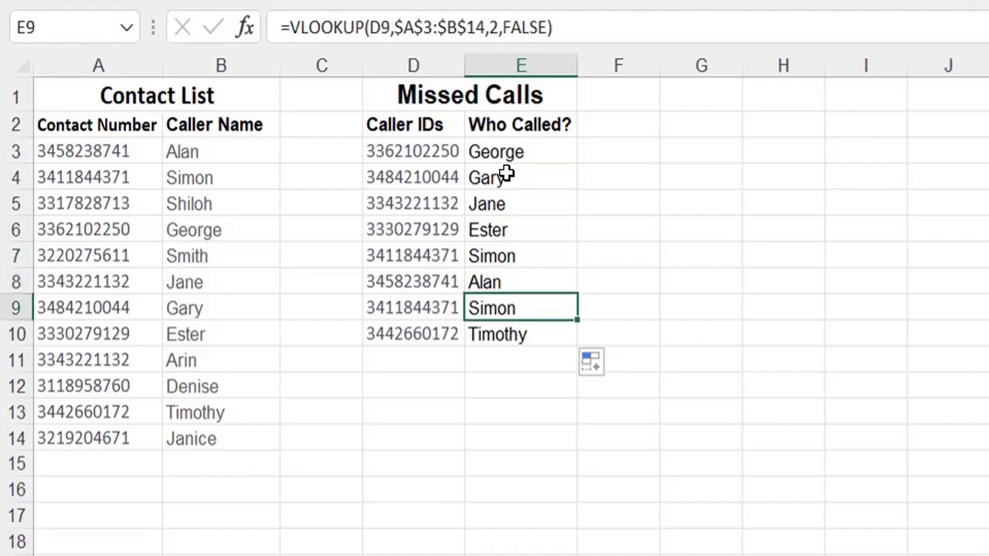
{"action": "key", "text": "Down"}
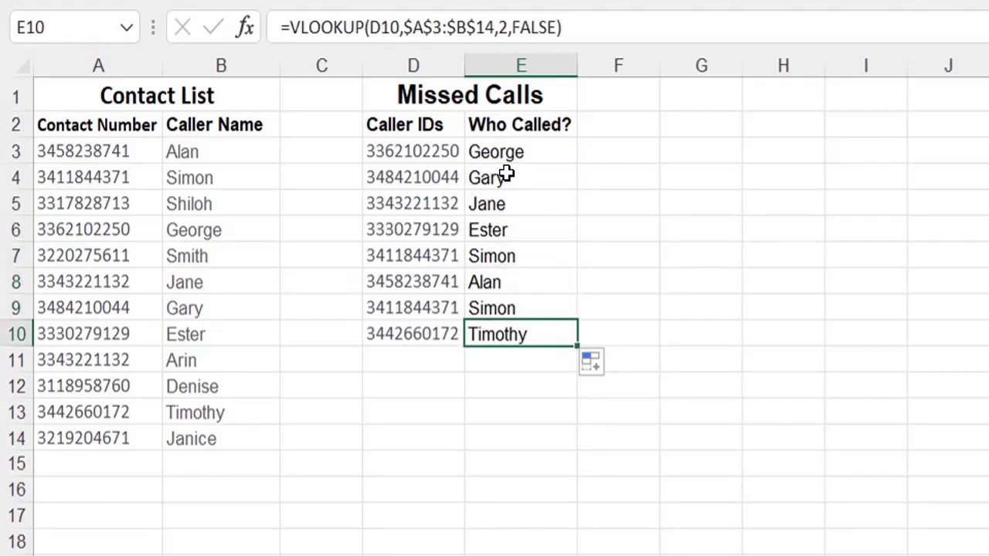
{"action": "left_click", "coordinate": [735, 401]}
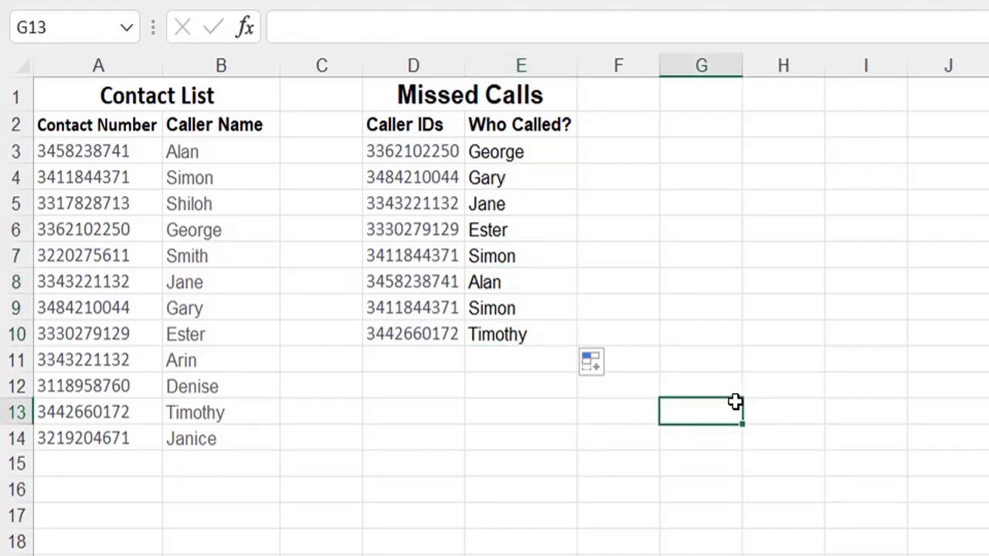